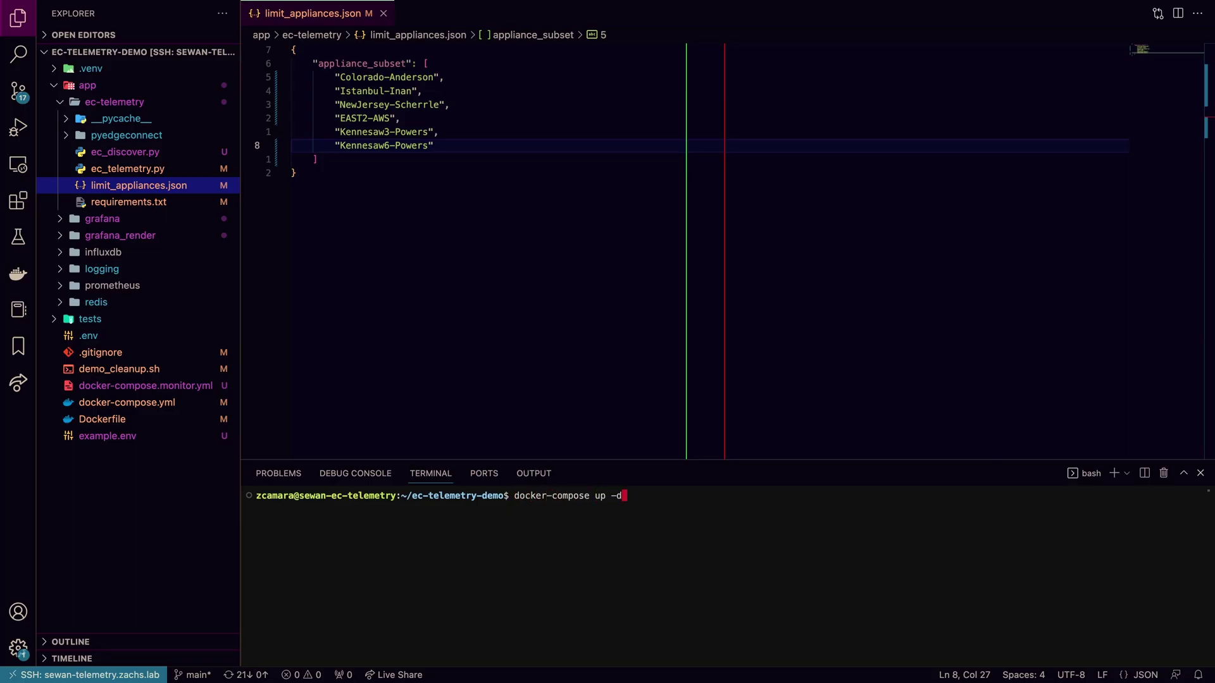
# Start the demo containers in the background with docker-compose up -d.
pyautogui.press('Return')
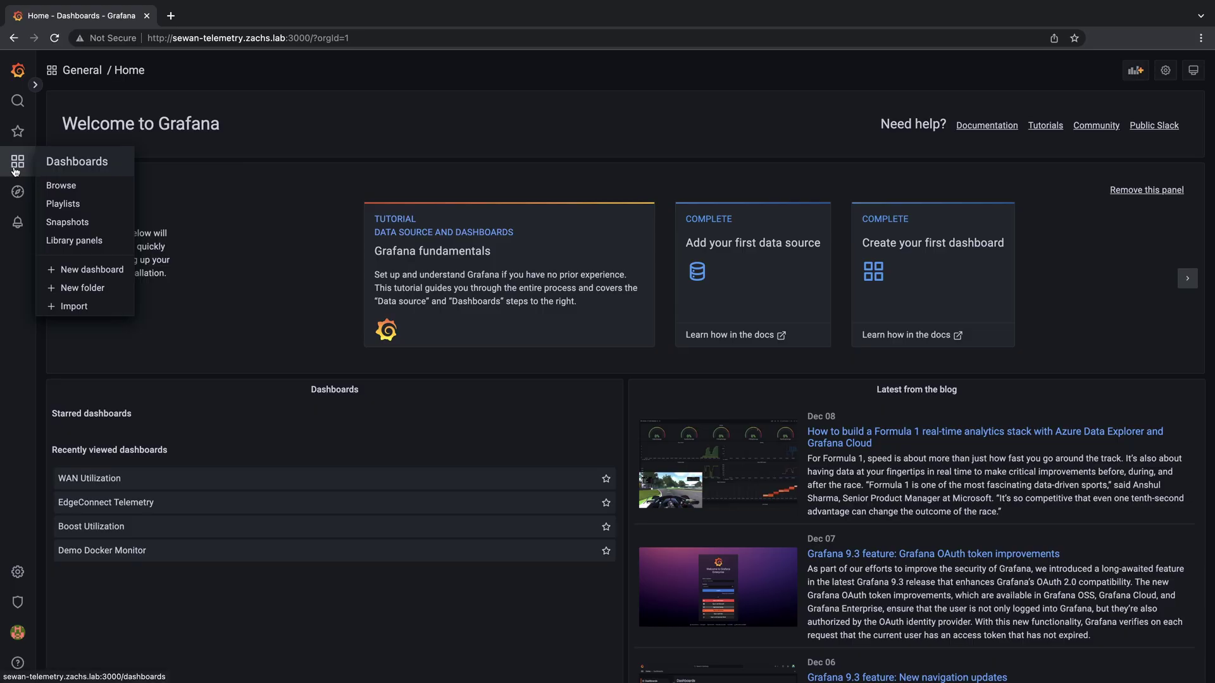
# Open the WAN Utilization dashboard and sort its legend by Mean, then by Max.
pyautogui.click(15, 170)
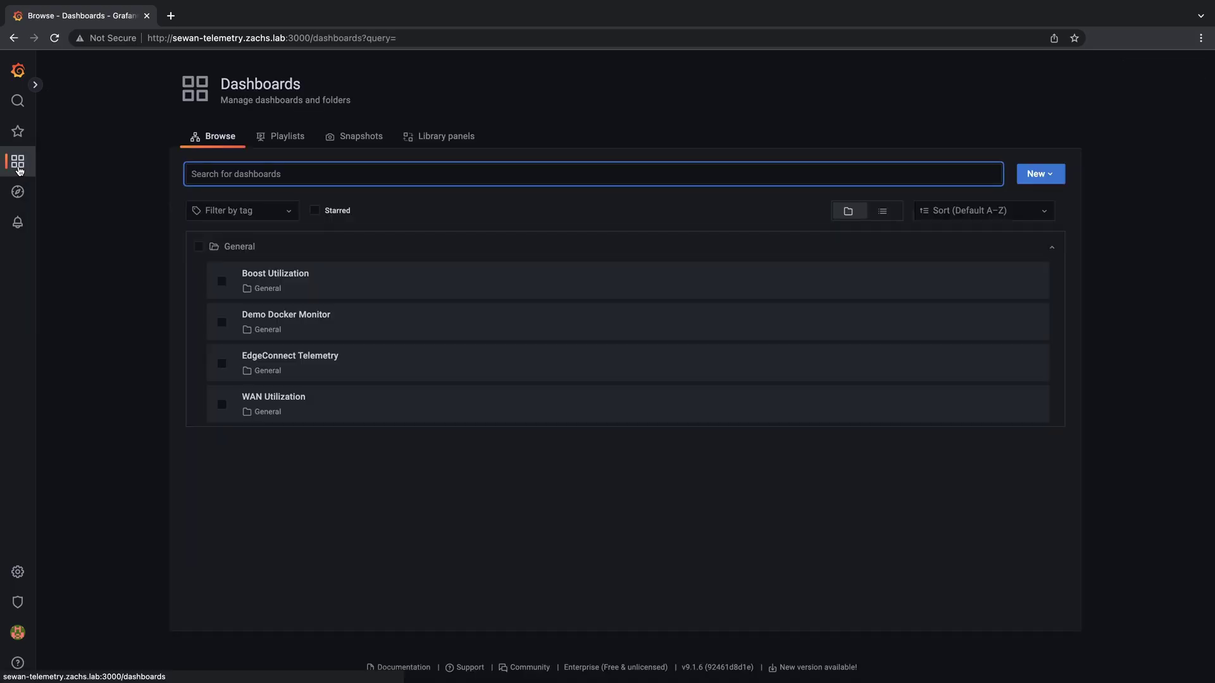
pyautogui.click(298, 404)
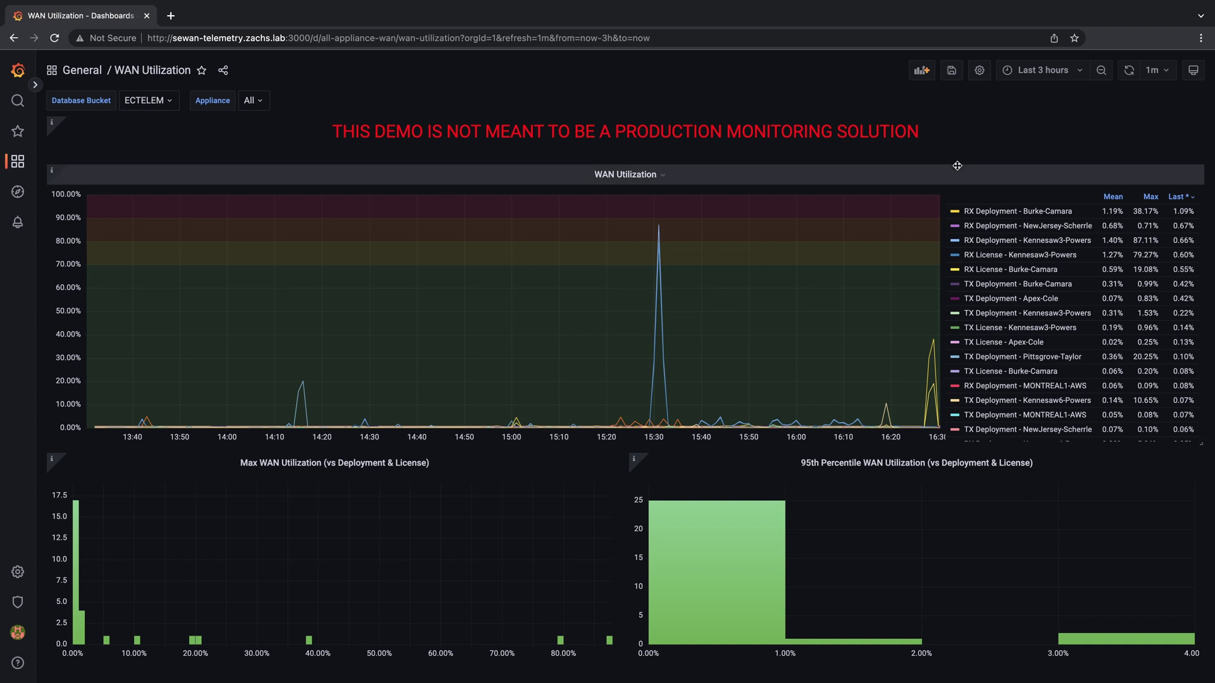
pyautogui.click(1113, 198)
pyautogui.click(1114, 197)
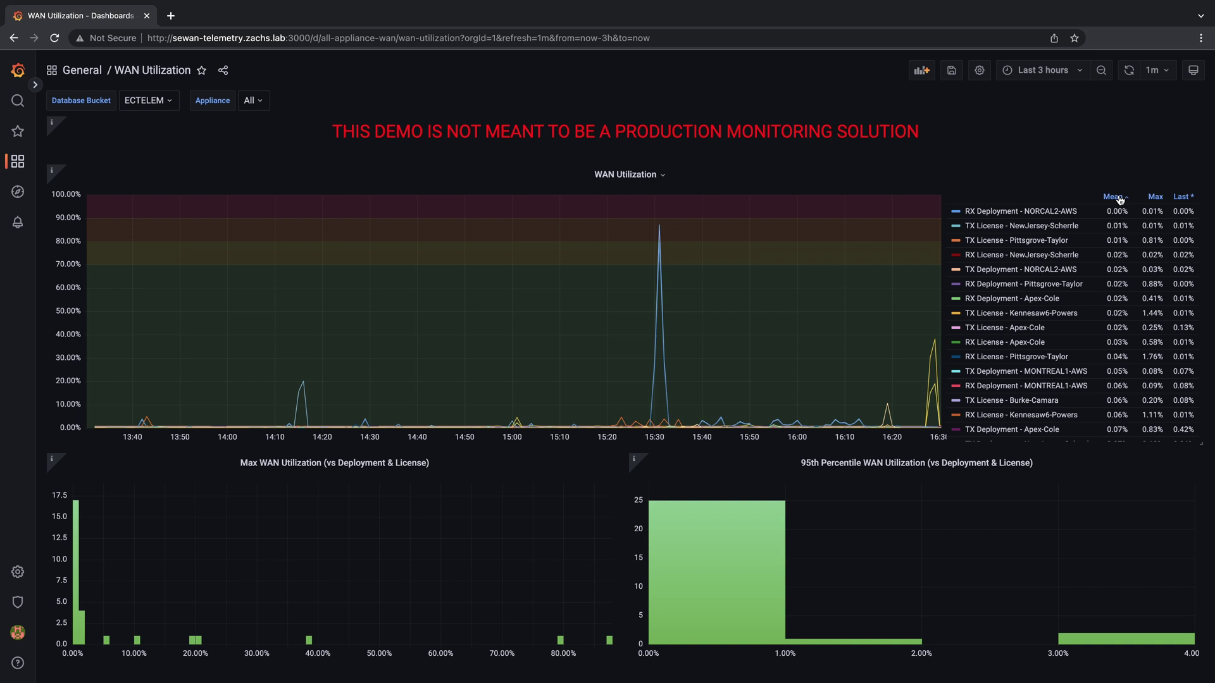
pyautogui.click(1154, 198)
# Go back to the Dashboards browse list.
pyautogui.moveTo(662, 228)
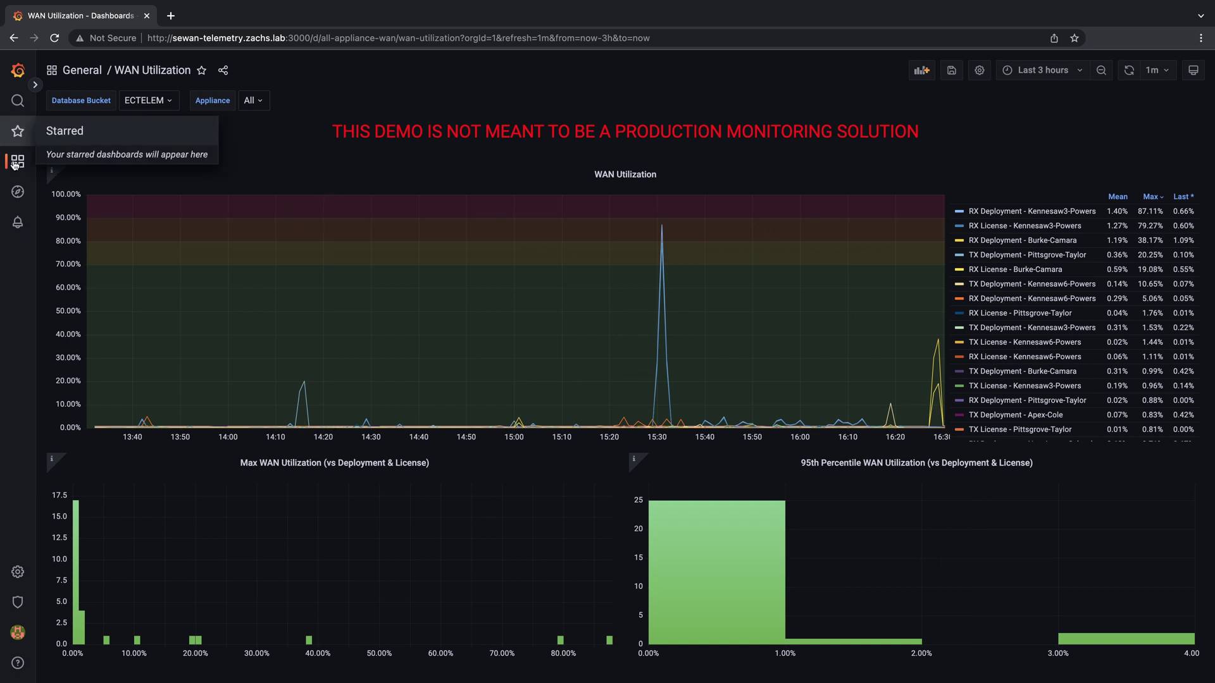
pyautogui.moveTo(17, 165)
pyautogui.click(61, 185)
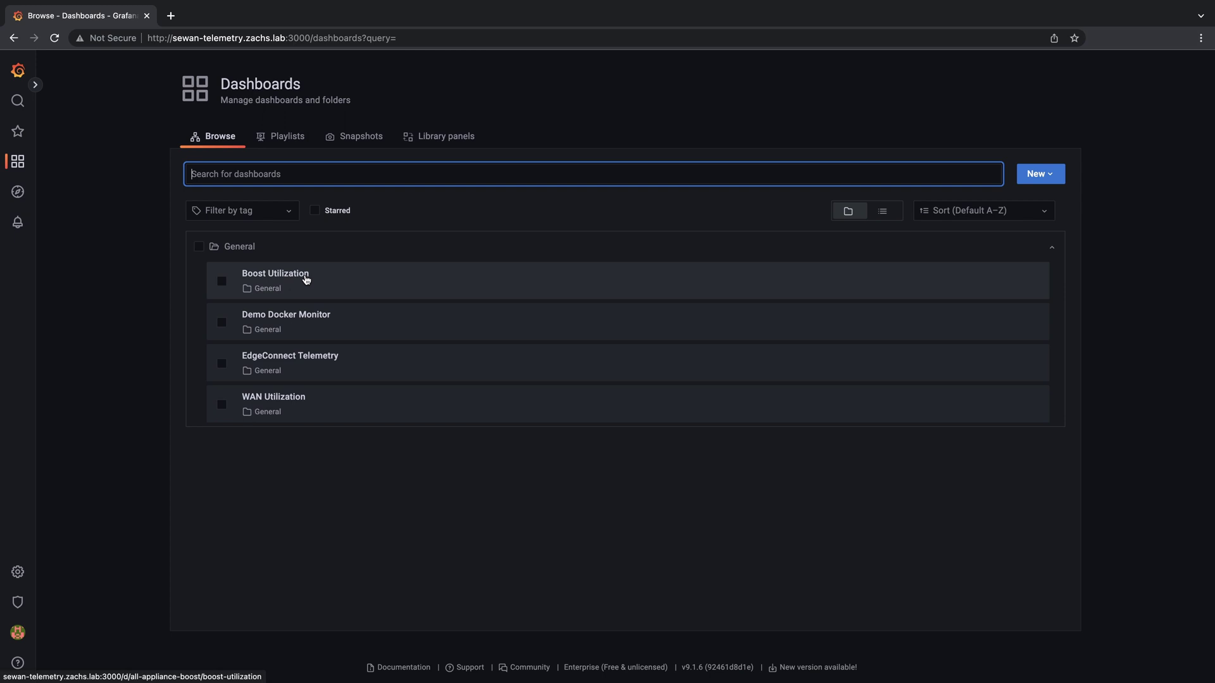
pyautogui.click(306, 279)
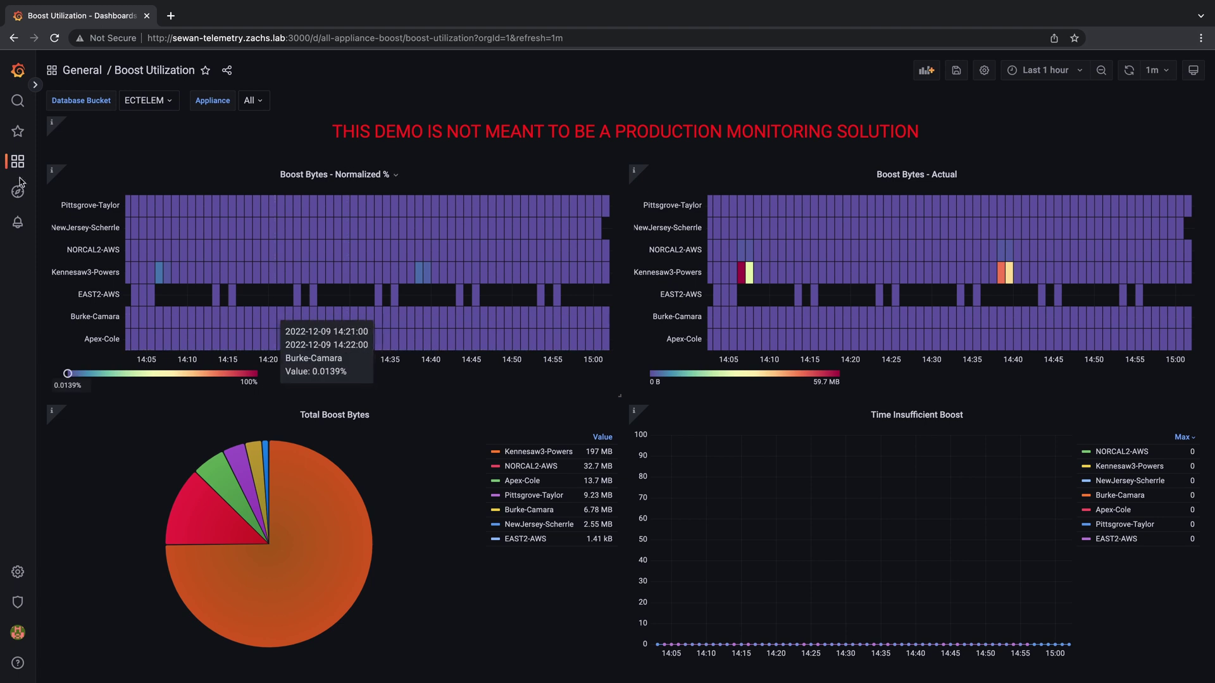
# Open the EdgeConnect Telemetry dashboard for the Kennesaw3-Powers appliance.
pyautogui.moveTo(17, 163)
pyautogui.click(50, 188)
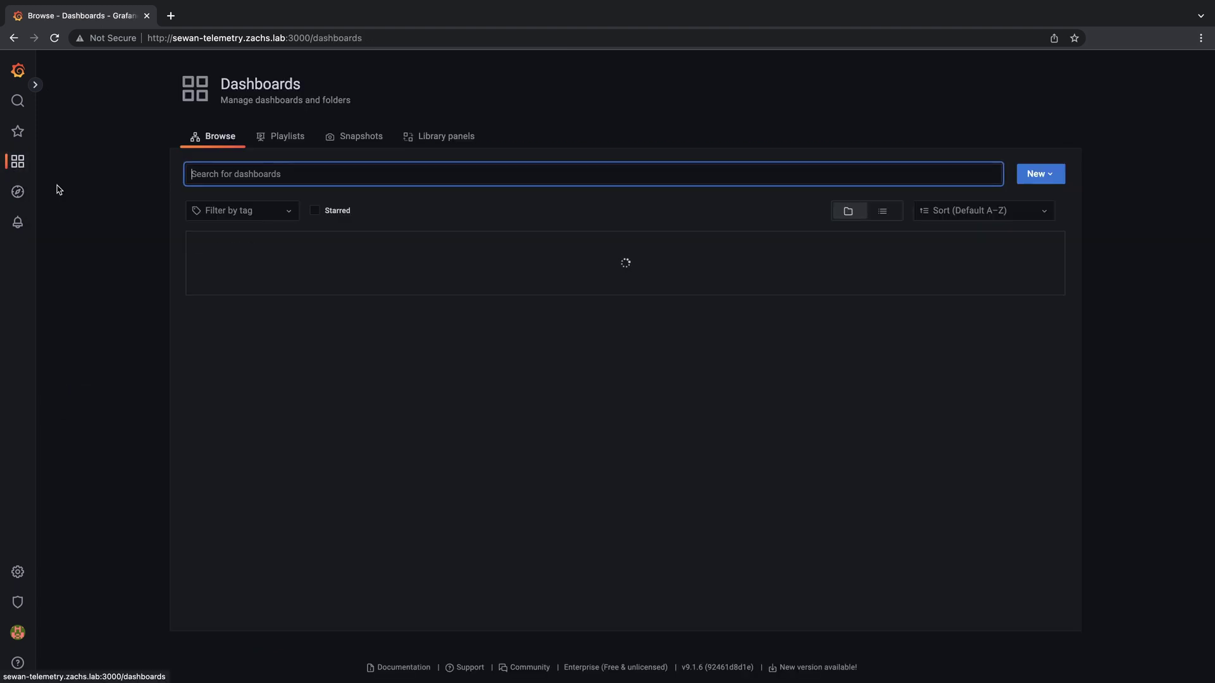
pyautogui.click(315, 357)
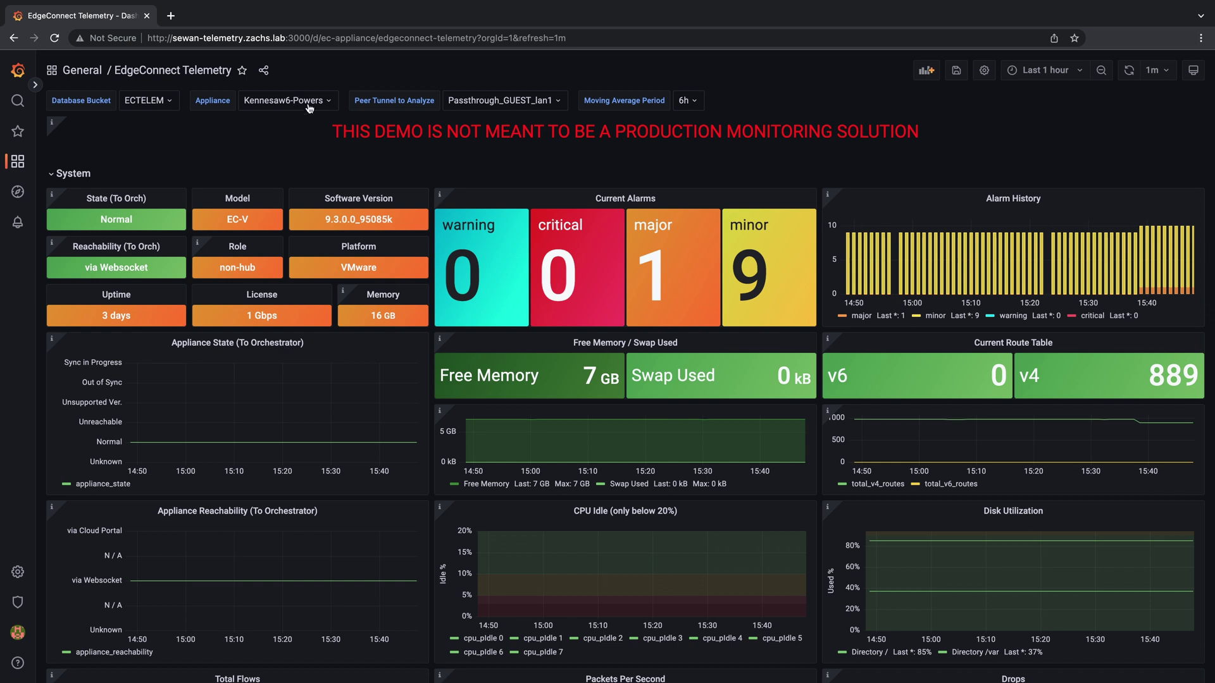
pyautogui.click(309, 107)
pyautogui.click(310, 176)
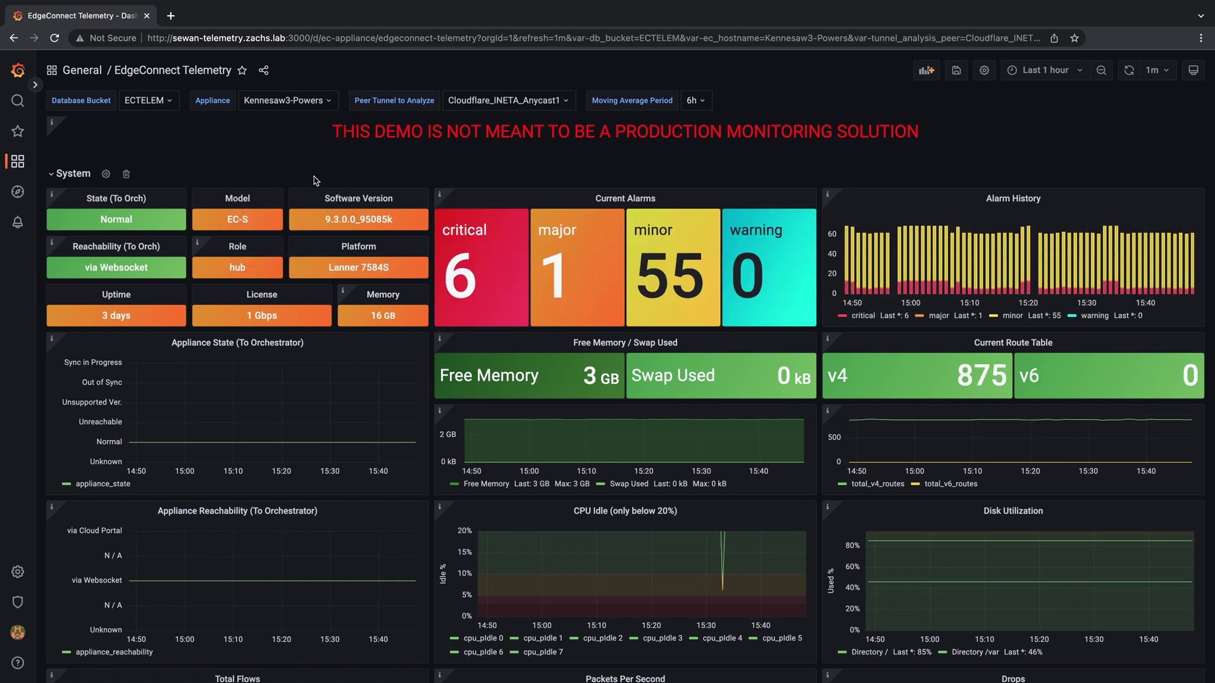
# Collapse all eight dashboard sections, then re-expand only WAN Interfaces.
pyautogui.click(51, 173)
pyautogui.click(51, 198)
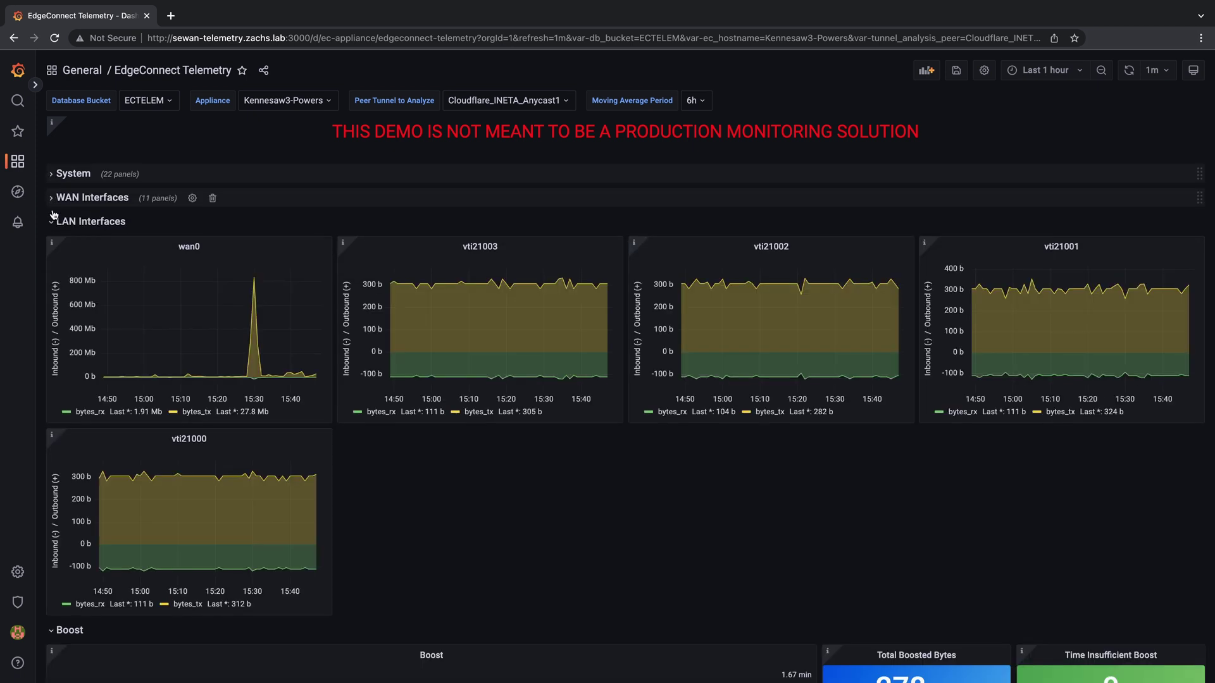
pyautogui.click(52, 222)
pyautogui.click(52, 247)
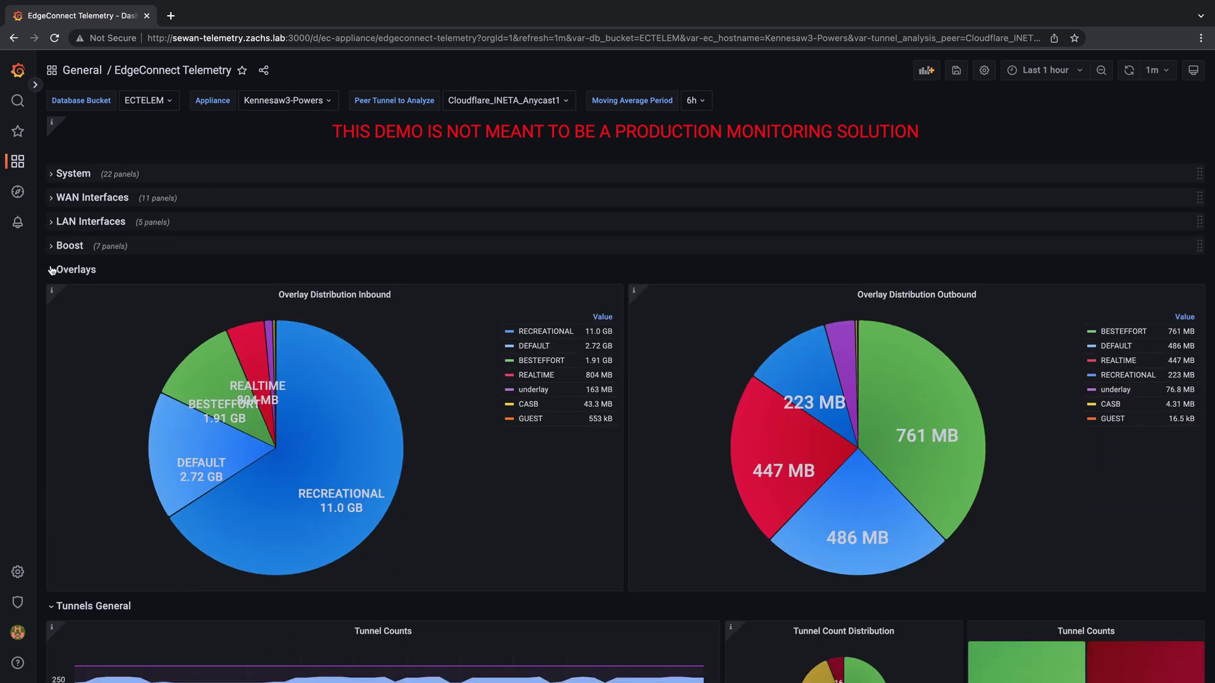
pyautogui.click(51, 271)
pyautogui.click(51, 294)
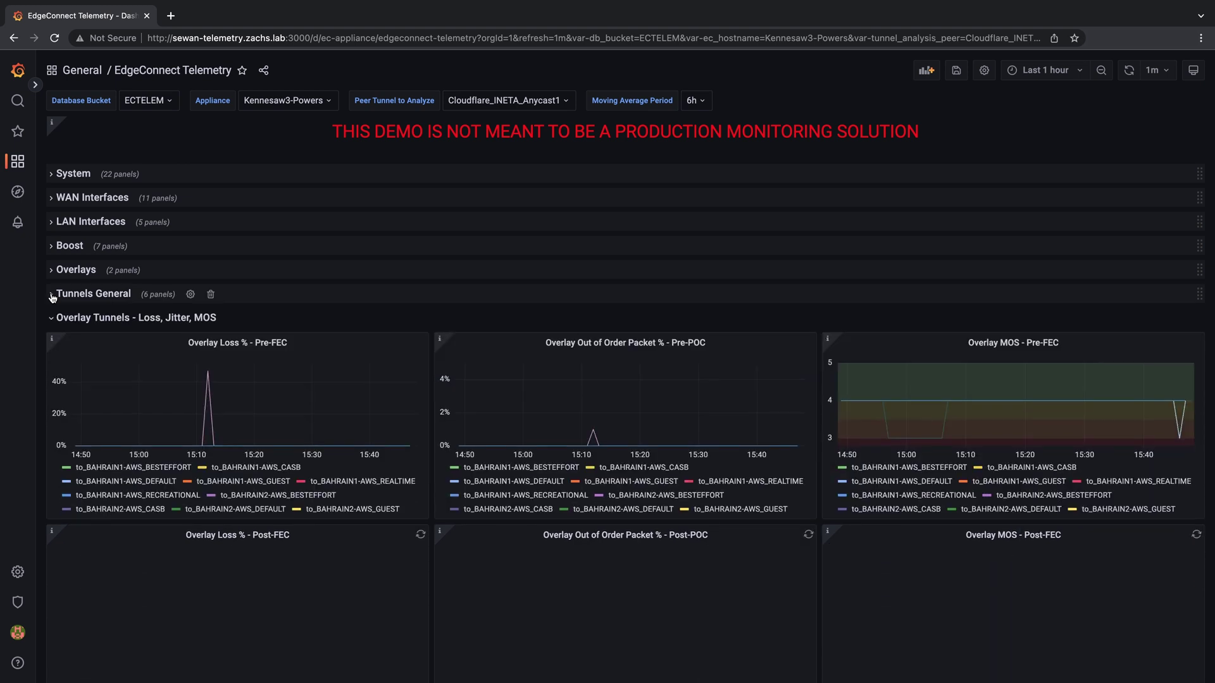
pyautogui.click(51, 318)
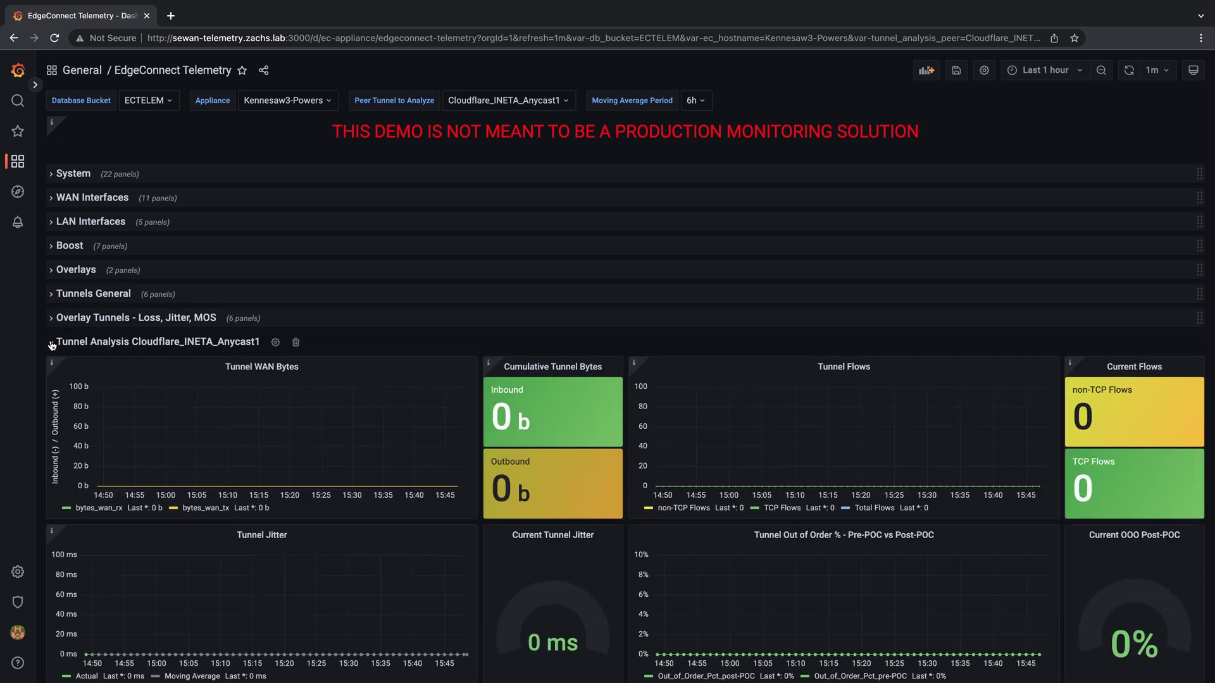
pyautogui.click(52, 342)
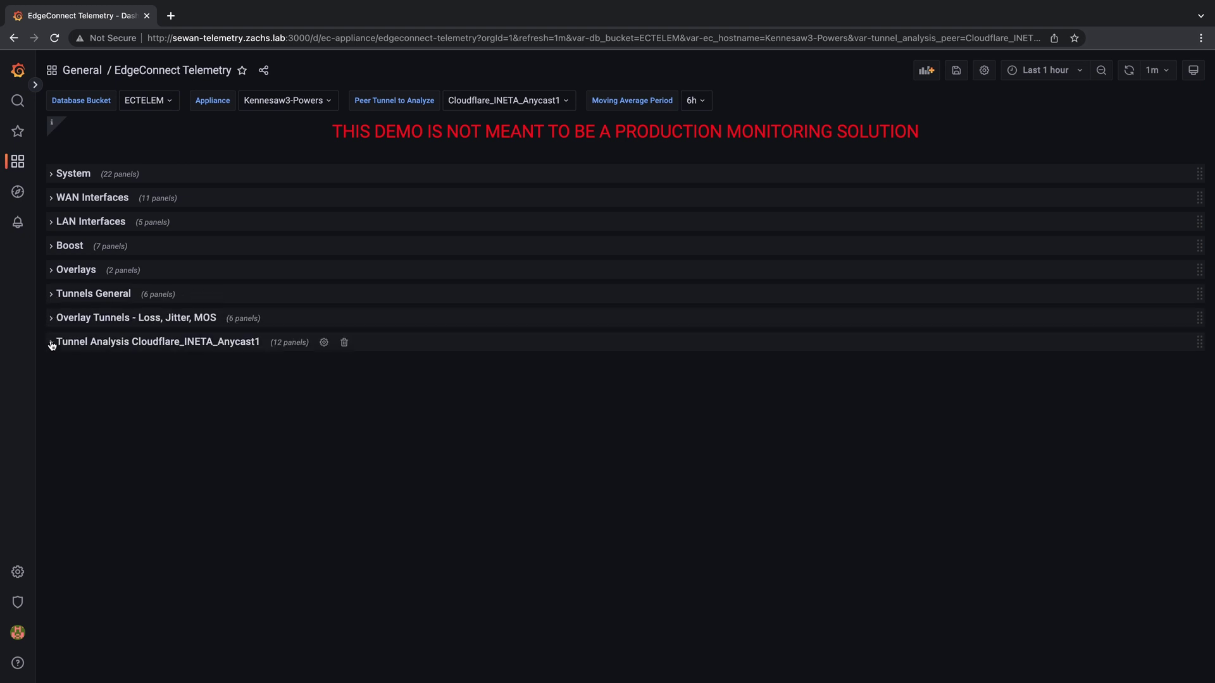
pyautogui.click(51, 200)
pyautogui.moveTo(53, 217)
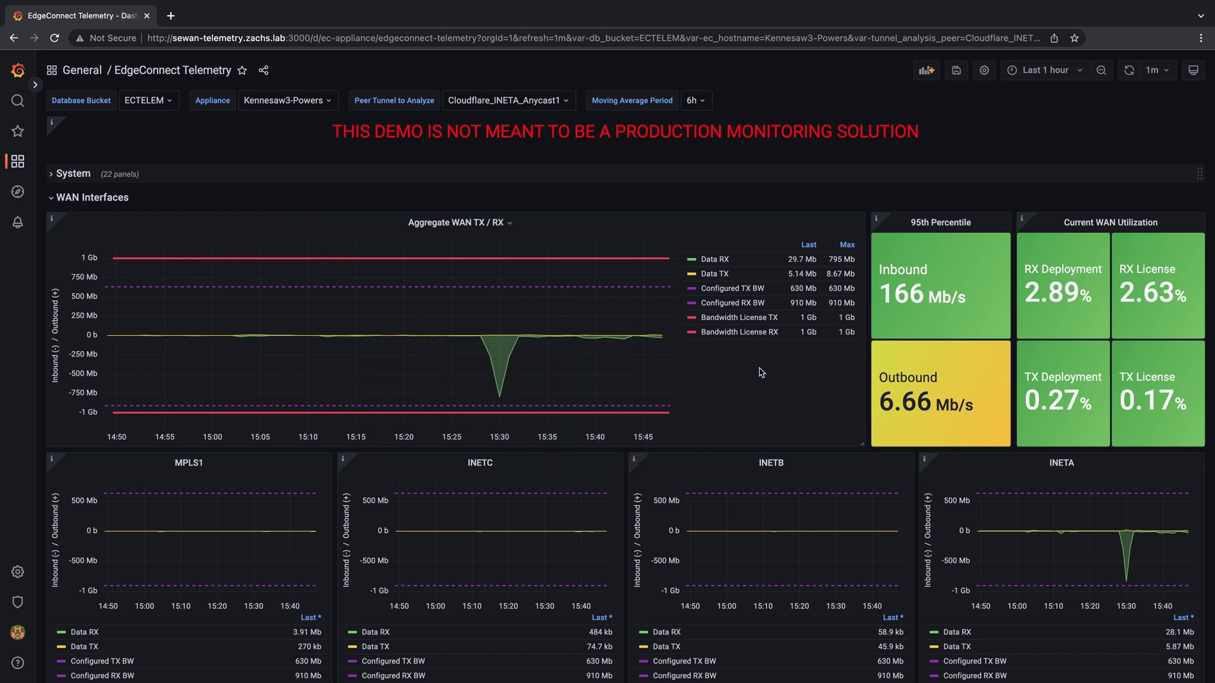
pyautogui.scroll(-5, 761, 373)
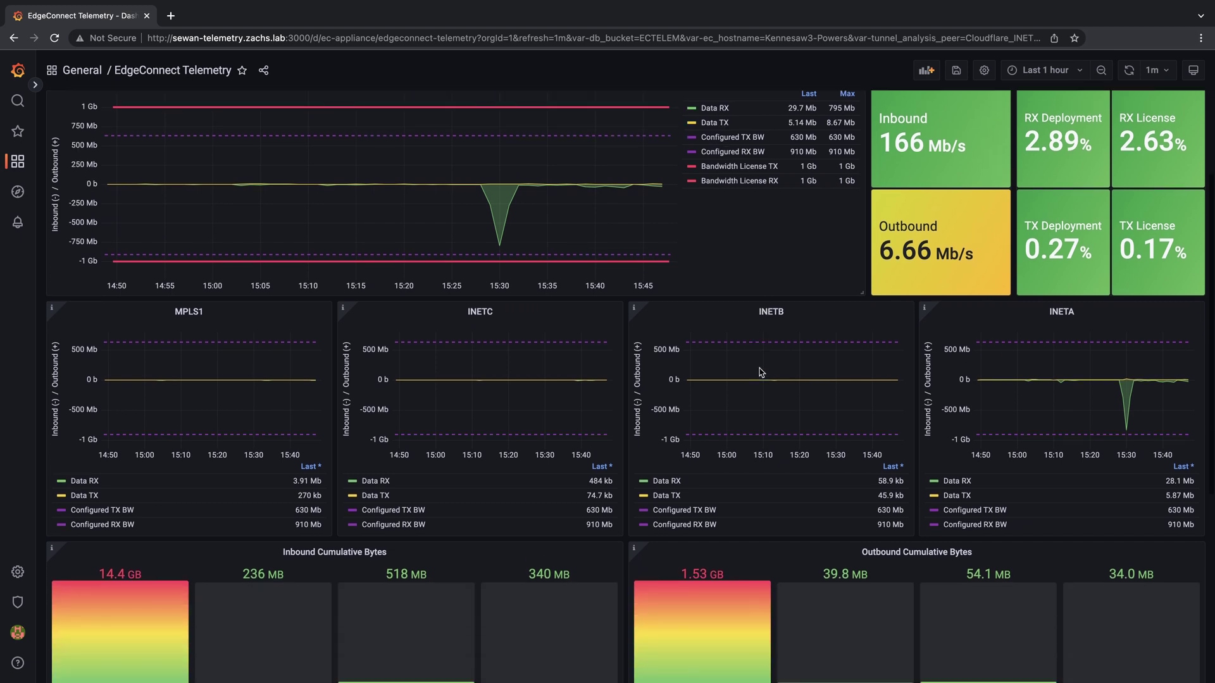
pyautogui.scroll(-5, 762, 372)
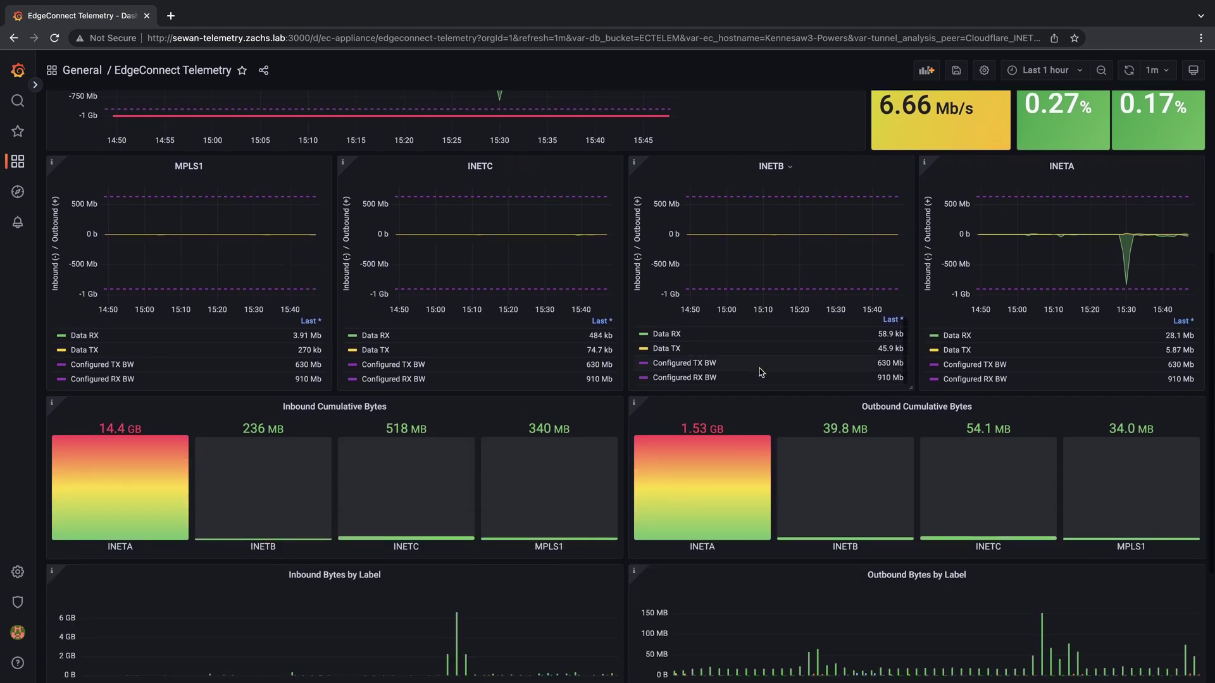
pyautogui.scroll(-1, 763, 400)
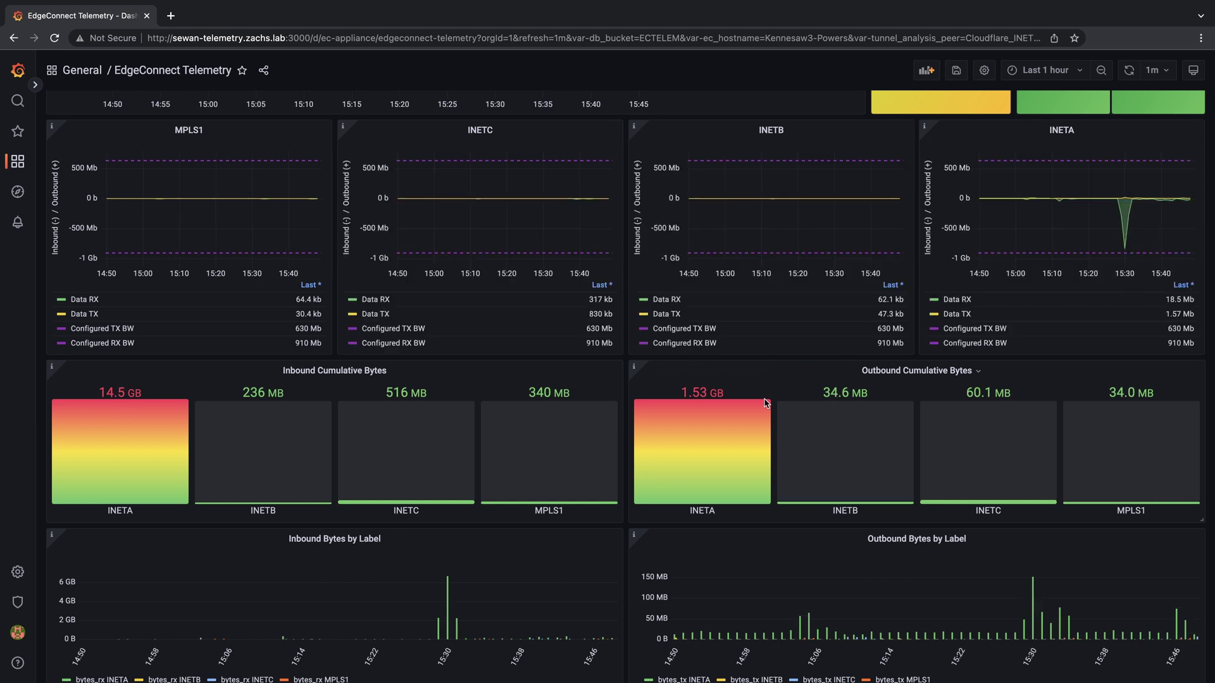
pyautogui.scroll(5, 766, 403)
# Switch to the Burke-Camara appliance, collapse WAN Interfaces and expand Tunnels General.
pyautogui.click(273, 100)
pyautogui.click(281, 130)
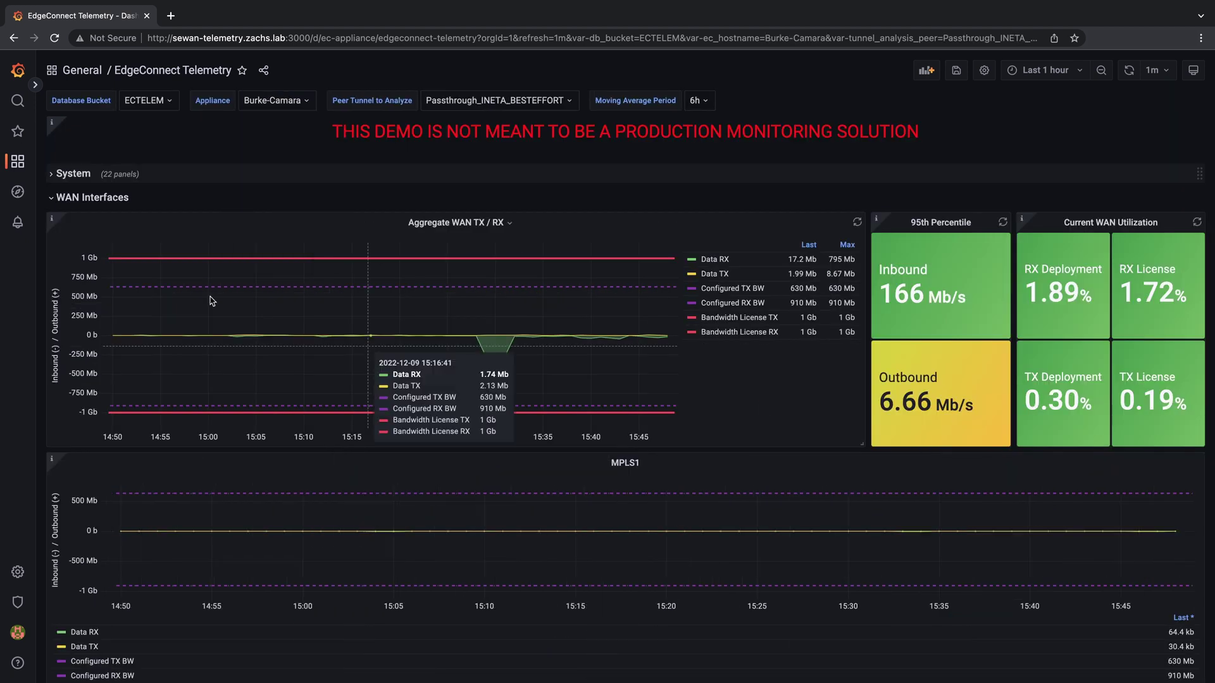
pyautogui.click(51, 198)
pyautogui.click(49, 301)
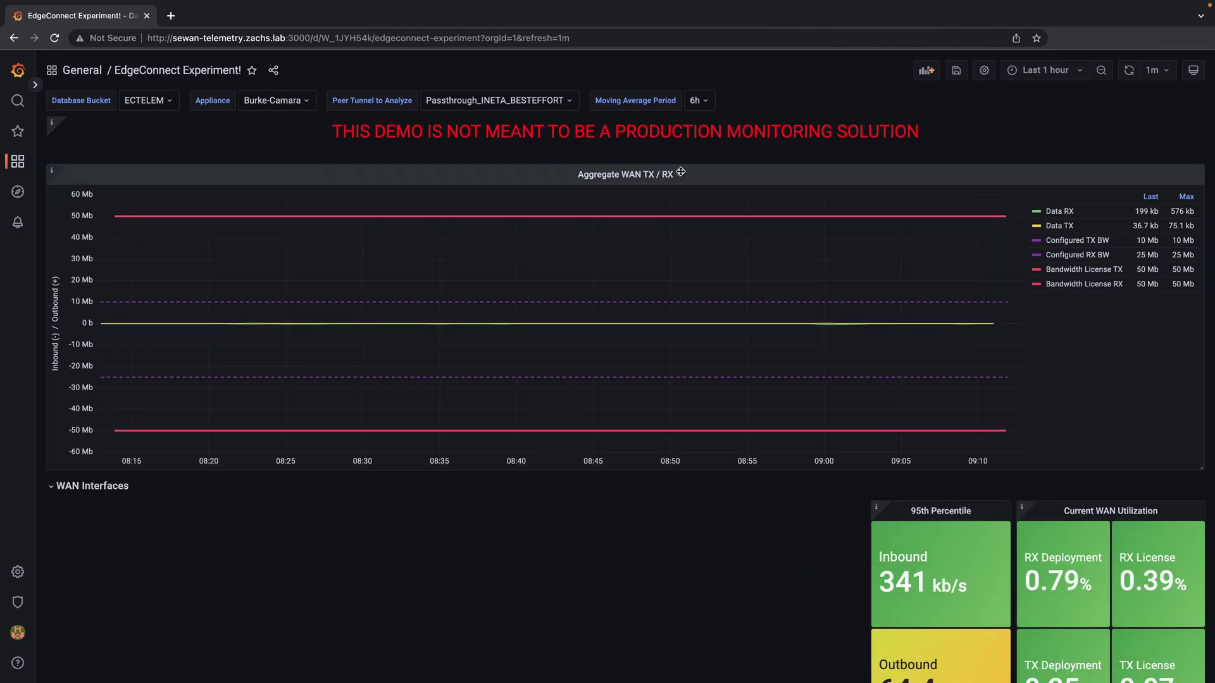
# Add a Moving Average query with the pasted Flux code to the Aggregate WAN TX / RX panel.
pyautogui.click(680, 172)
pyautogui.click(651, 213)
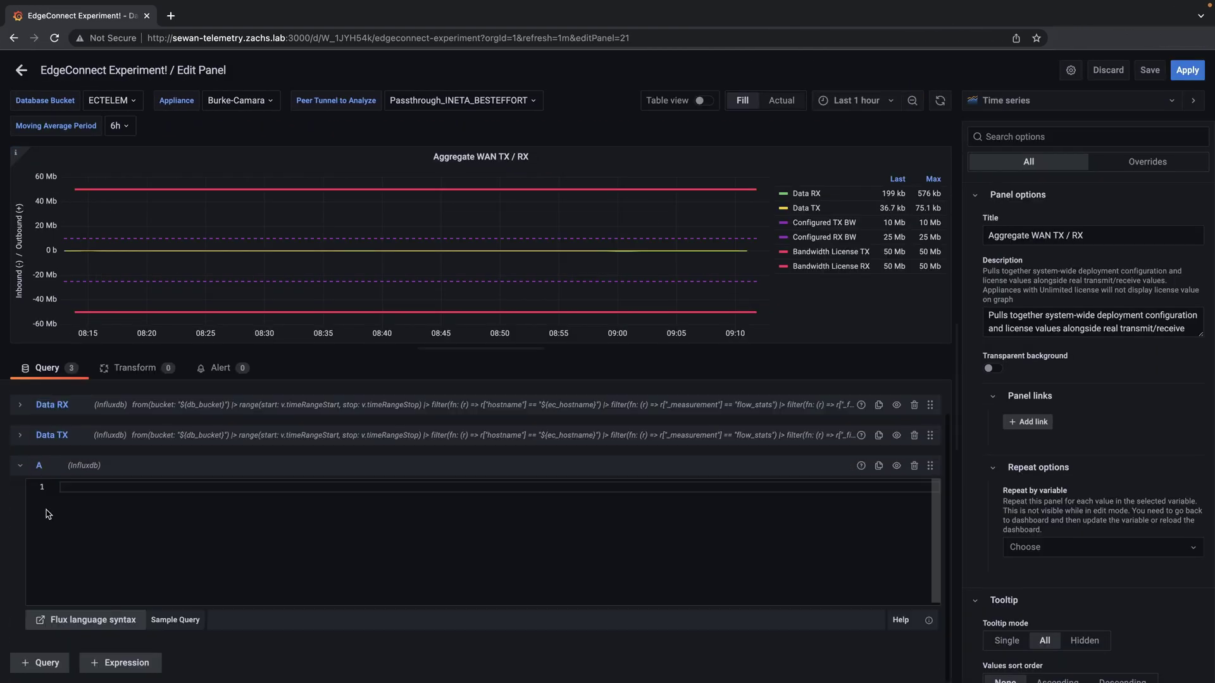
pyautogui.write('Moving Average')
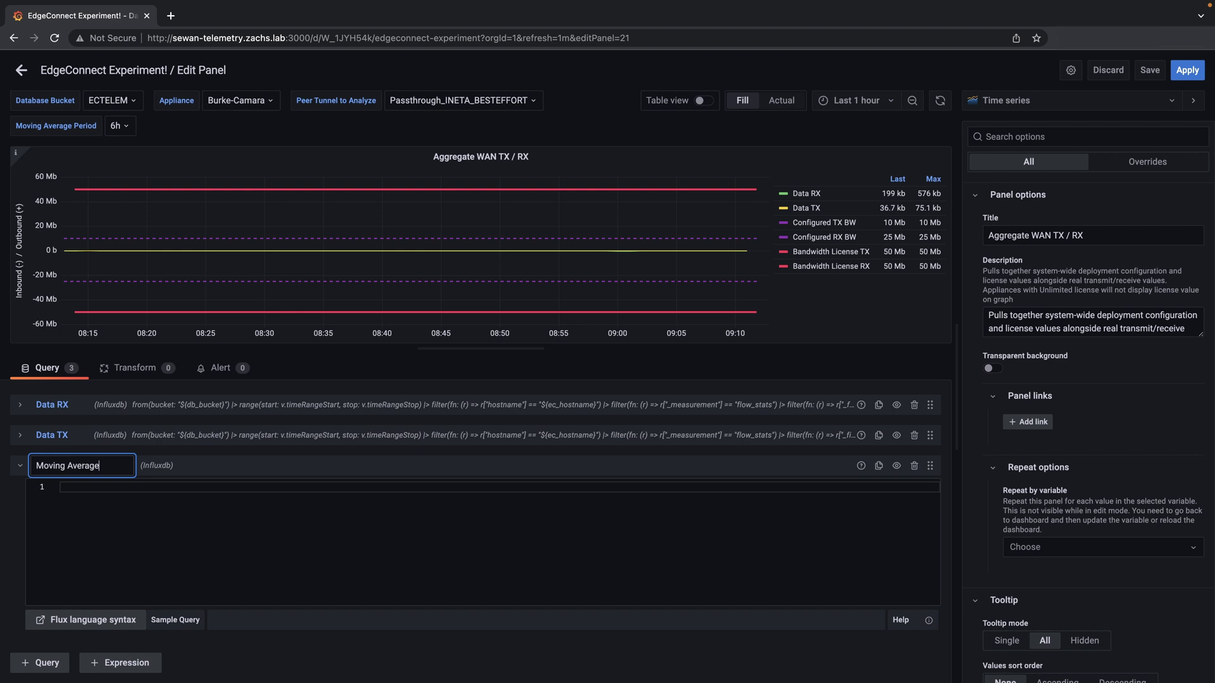
pyautogui.press('Return')
pyautogui.hotkey('ctrl', 'v')
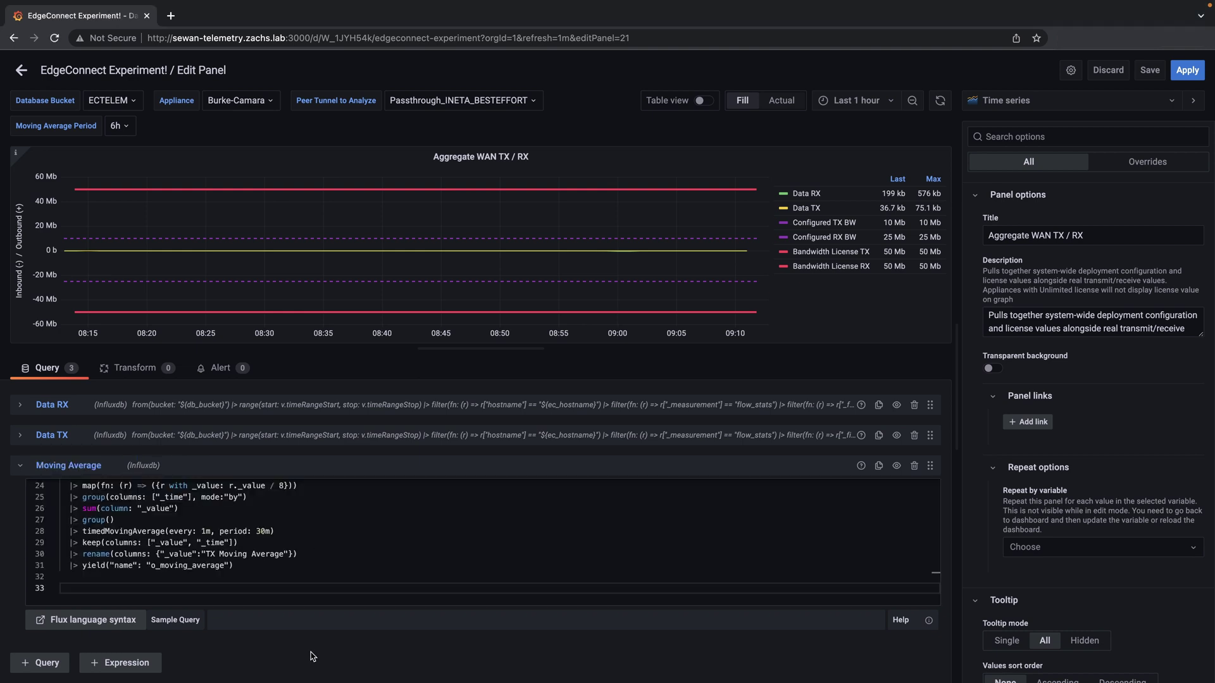
pyautogui.click(320, 672)
# Add an override matching /Average/ with a grey line colour, and apply.
pyautogui.click(1147, 161)
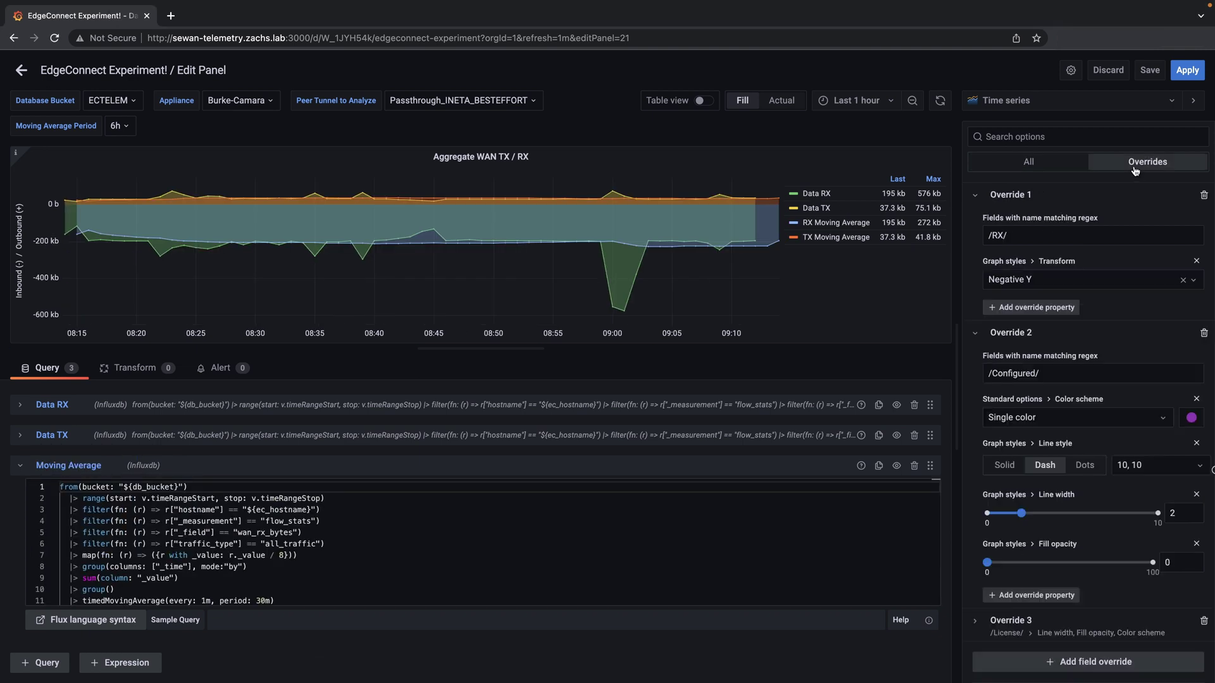
pyautogui.click(1014, 374)
pyautogui.write('/Average/')
pyautogui.press('Tab')
pyautogui.click(1192, 419)
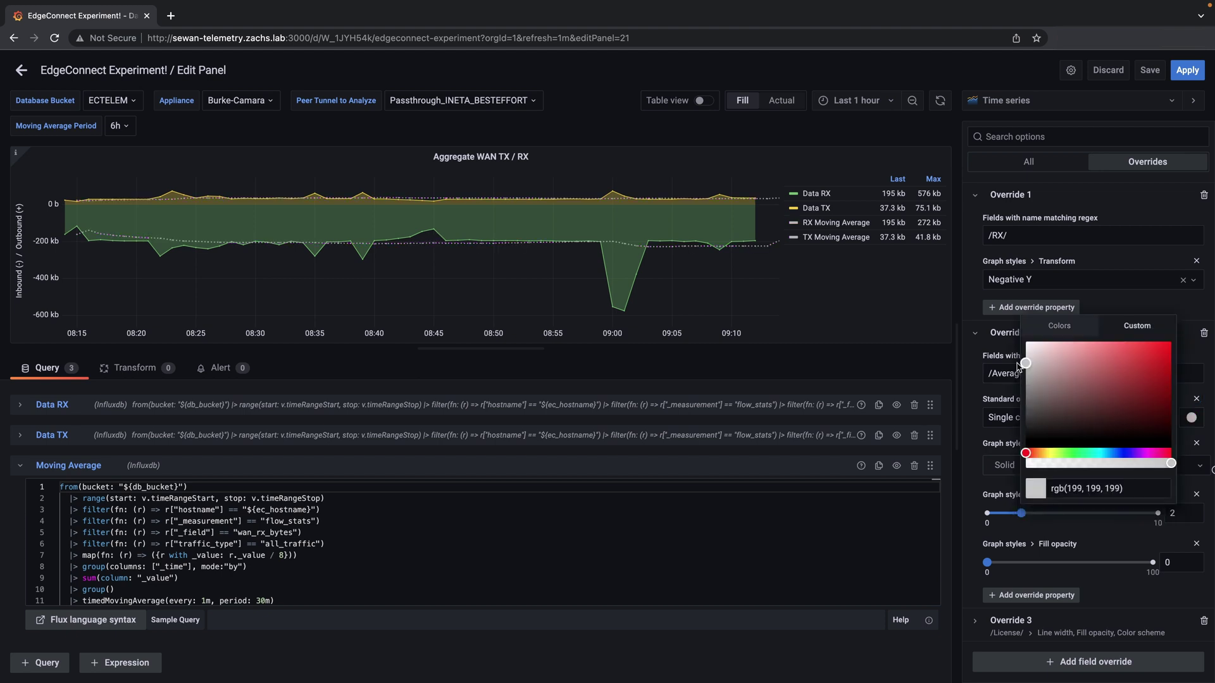
pyautogui.click(1187, 70)
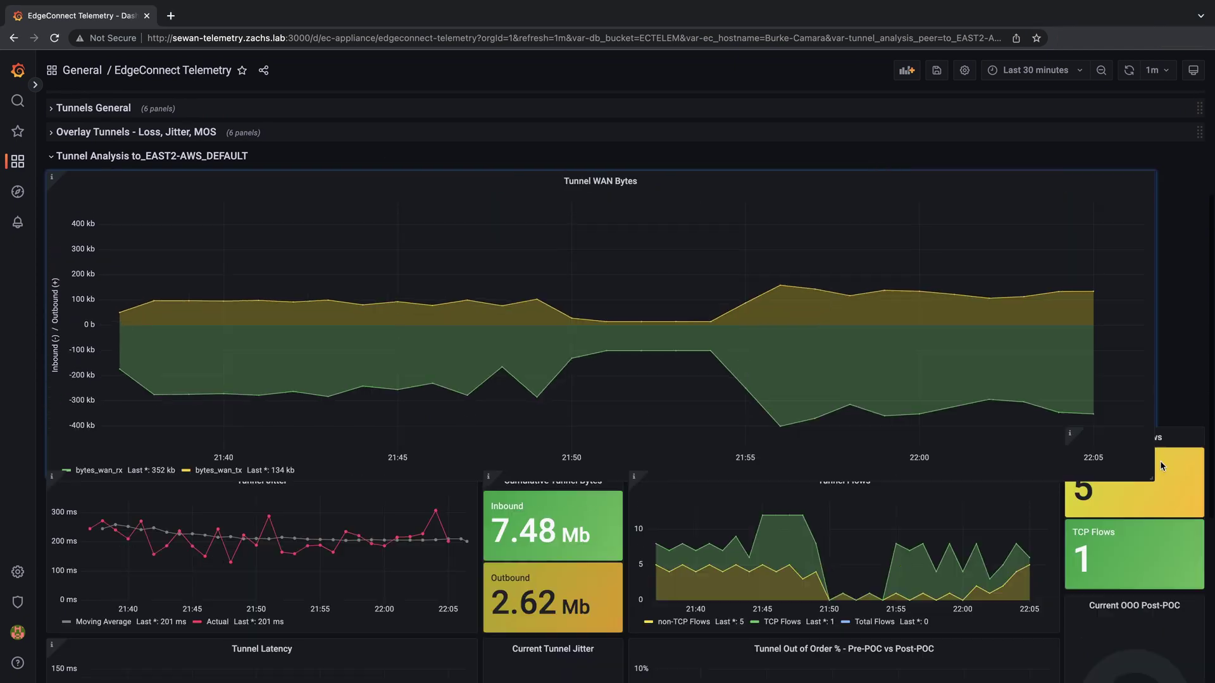
# Edit the Tunnel WAN Bytes panel and colour the latency axis by its series.
pyautogui.click(643, 182)
pyautogui.click(629, 215)
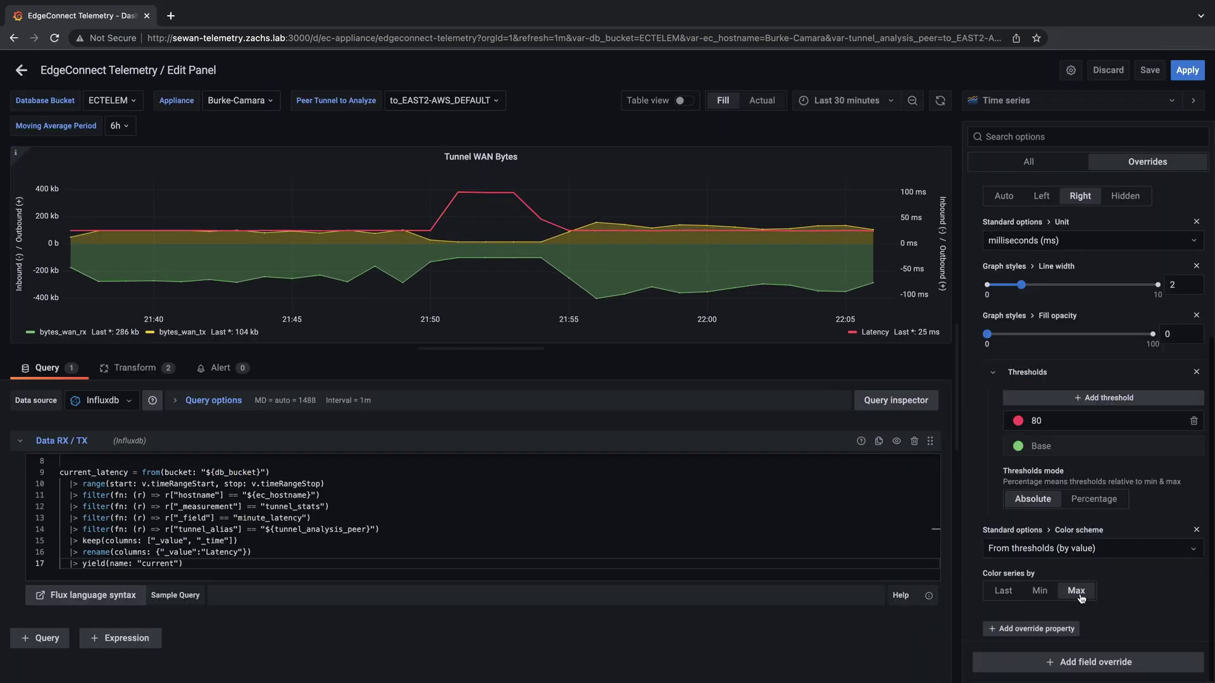
pyautogui.click(1044, 645)
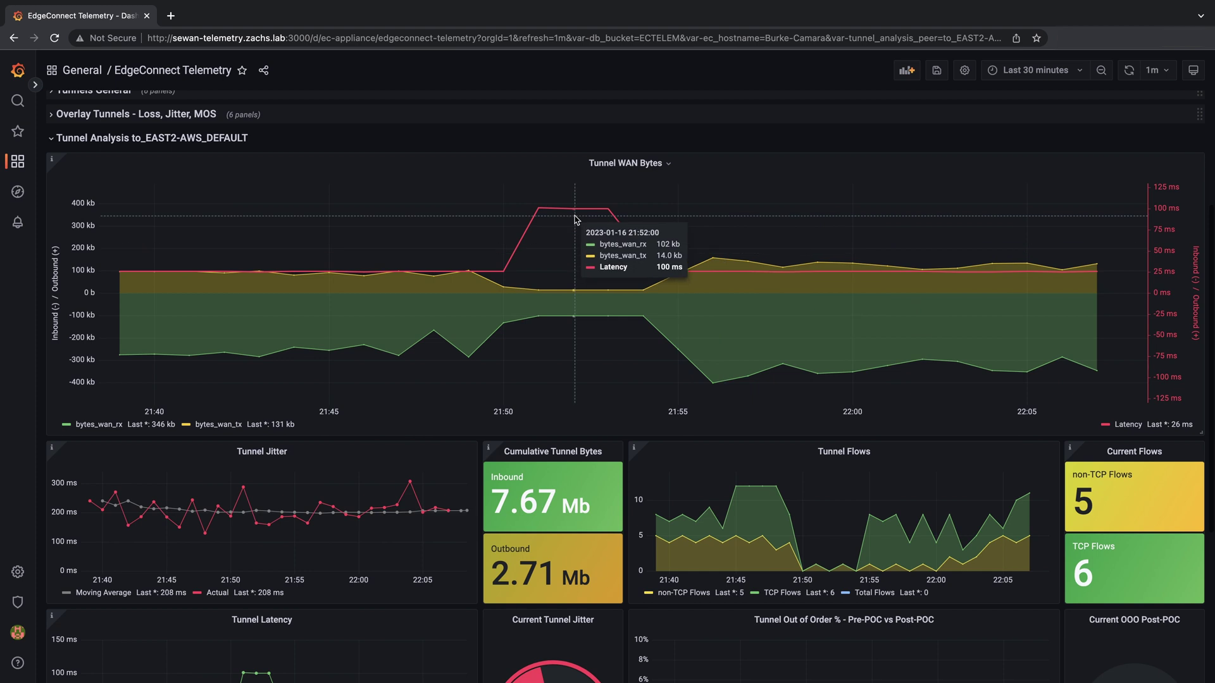